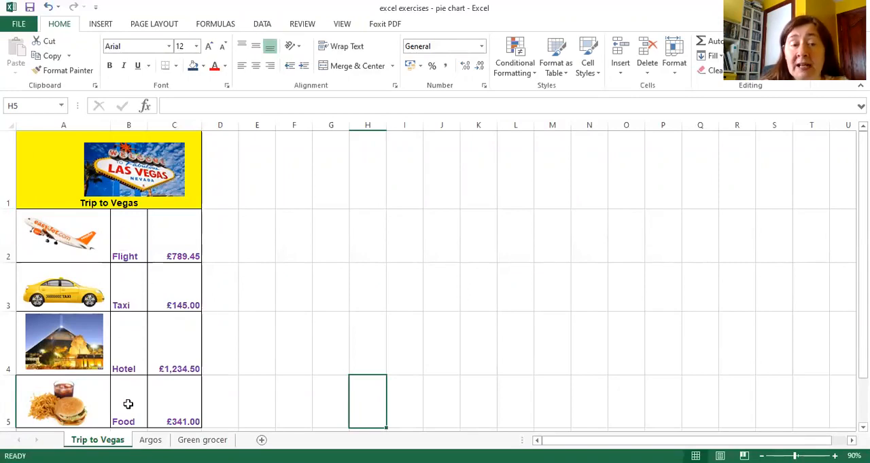
Step: Insert a 2-D pie chart from the trip item names and their costs in cells B2:B5 and C2:C5
{"action": "left_click", "coordinate": [128, 237]}
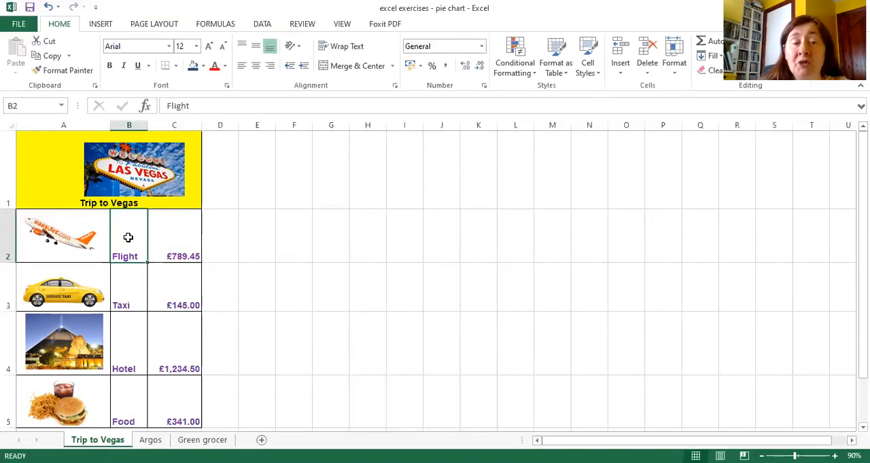
{"action": "left_click_drag", "start_coordinate": [128, 237], "coordinate": [130, 403]}
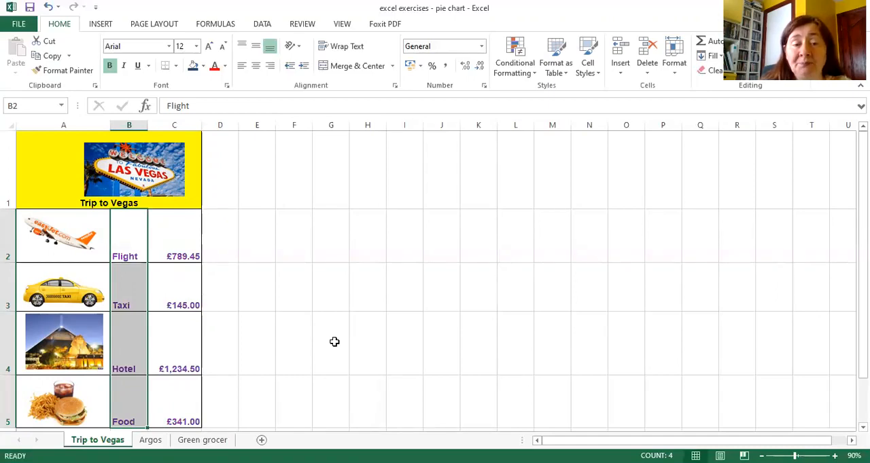
{"action": "left_click", "coordinate": [180, 231], "text": "ctrl"}
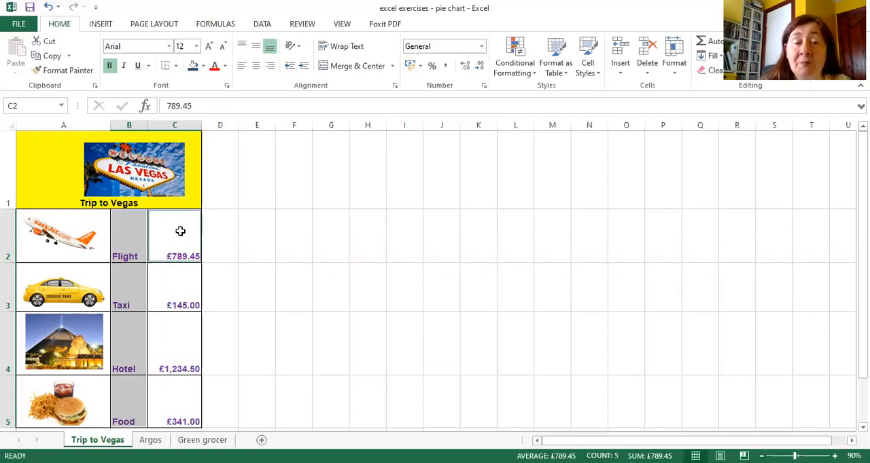
{"action": "left_click_drag", "start_coordinate": [180, 231], "coordinate": [173, 387]}
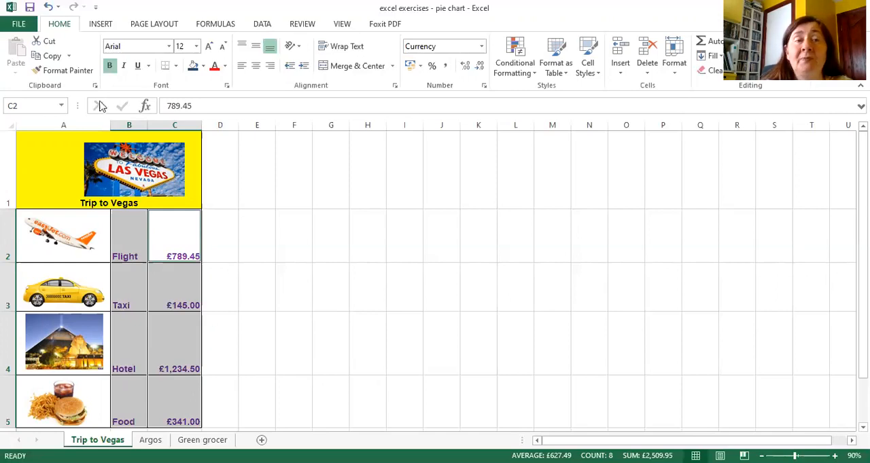
{"action": "left_click", "coordinate": [102, 24]}
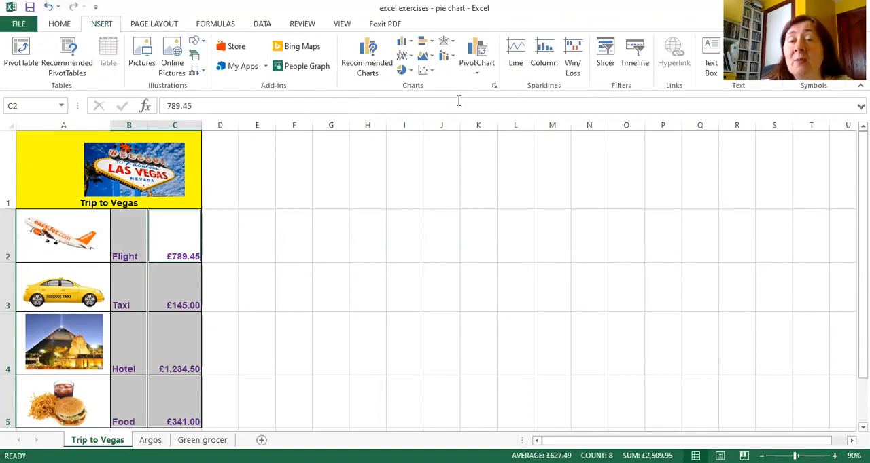
{"action": "left_click", "coordinate": [411, 71]}
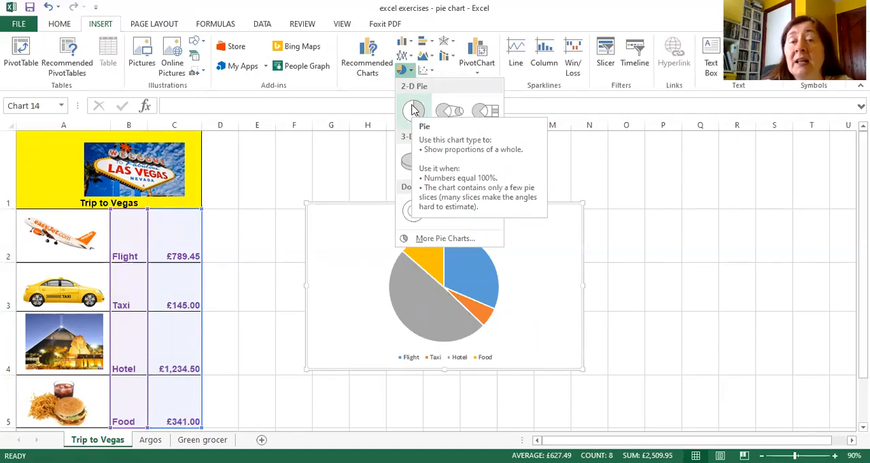
{"action": "left_click", "coordinate": [412, 111]}
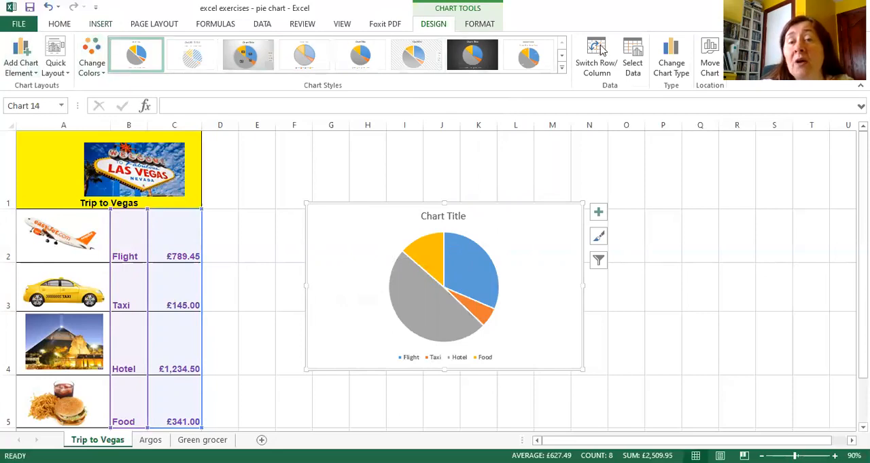
Step: Move the pie chart to a new sheet named "Chart for Trip"
{"action": "left_click", "coordinate": [710, 72]}
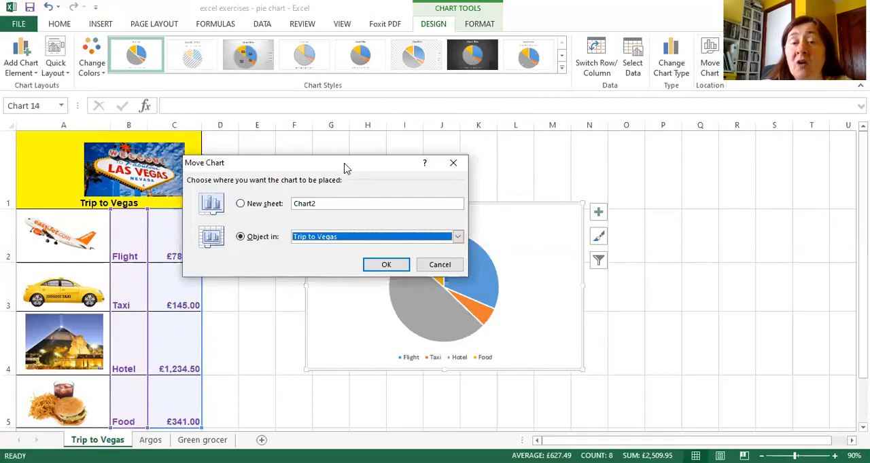
{"action": "left_click_drag", "start_coordinate": [351, 167], "coordinate": [463, 158]}
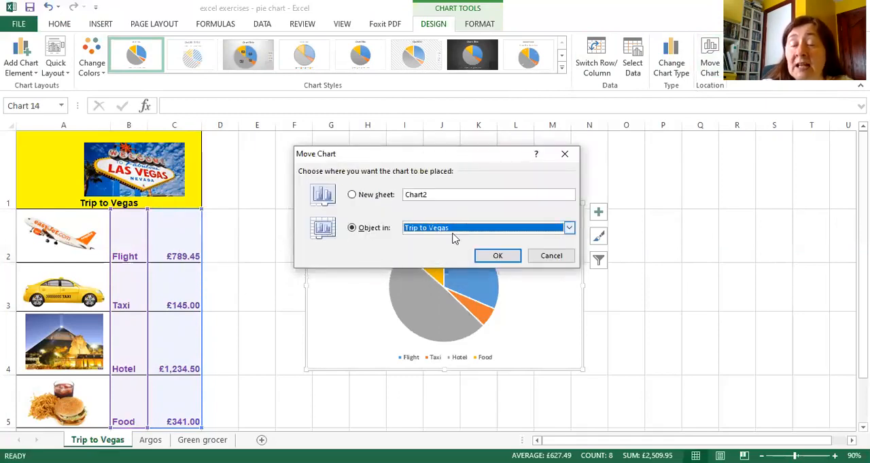
{"action": "left_click", "coordinate": [367, 196]}
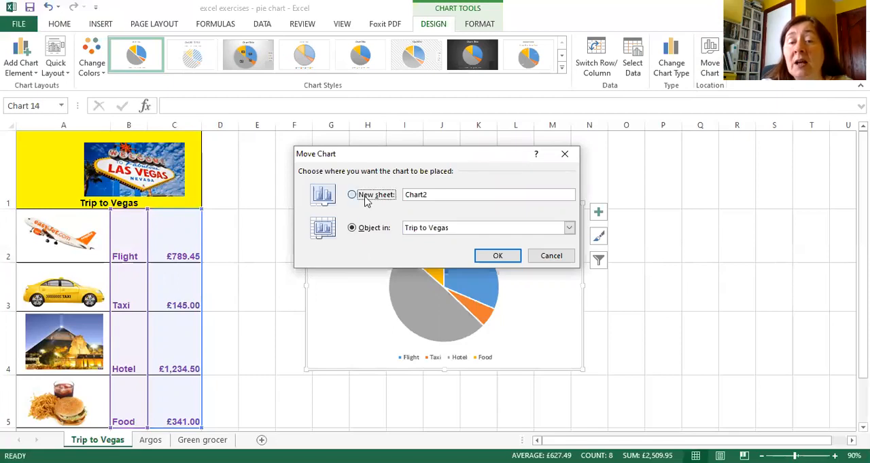
{"action": "left_click_drag", "start_coordinate": [437, 195], "coordinate": [402, 195]}
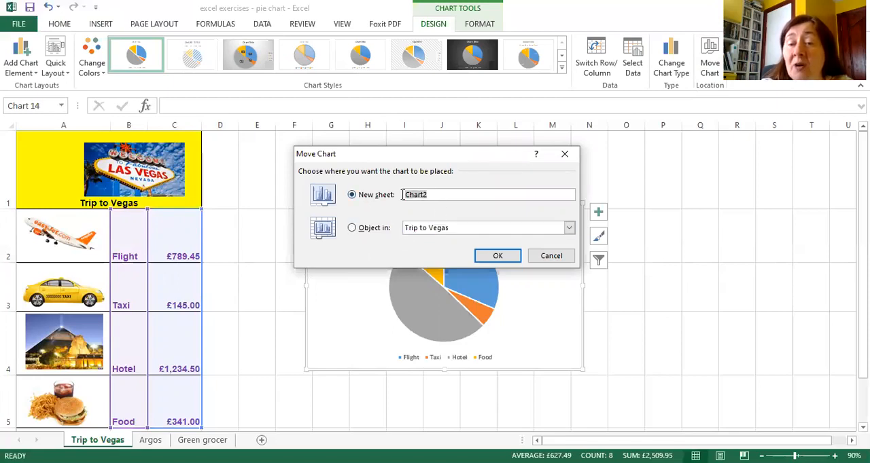
{"action": "key", "text": "BackSpace"}
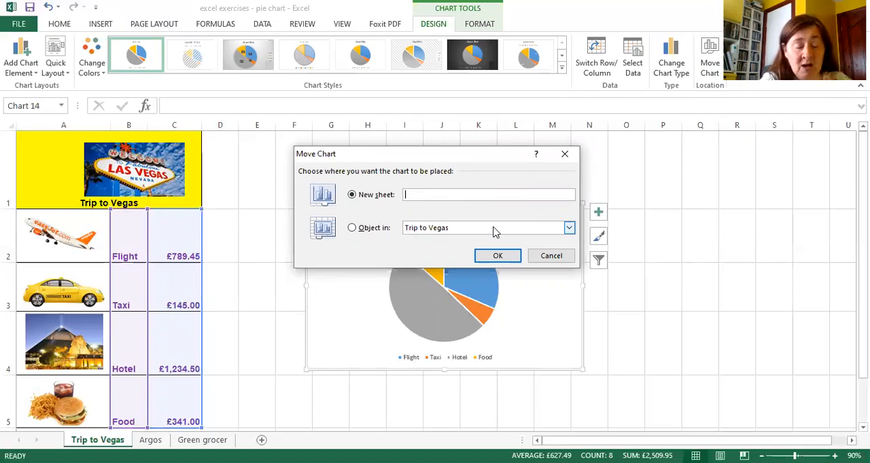
{"action": "type", "text": "Chart"}
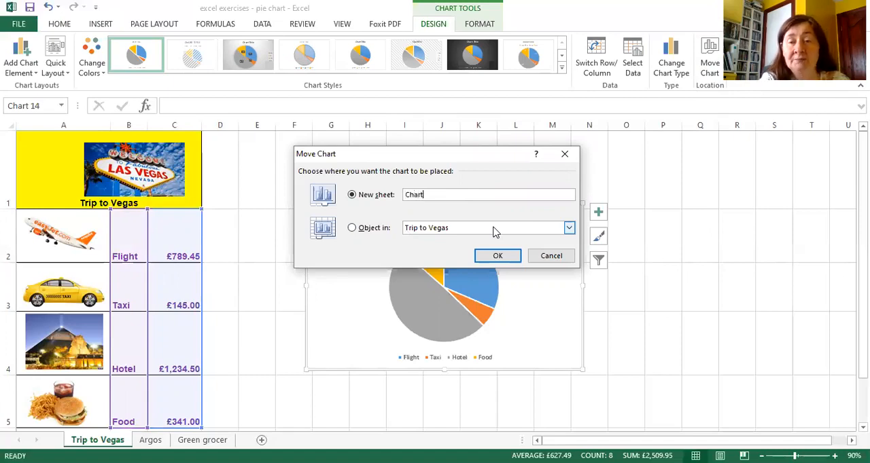
{"action": "type", "text": " for Trip"}
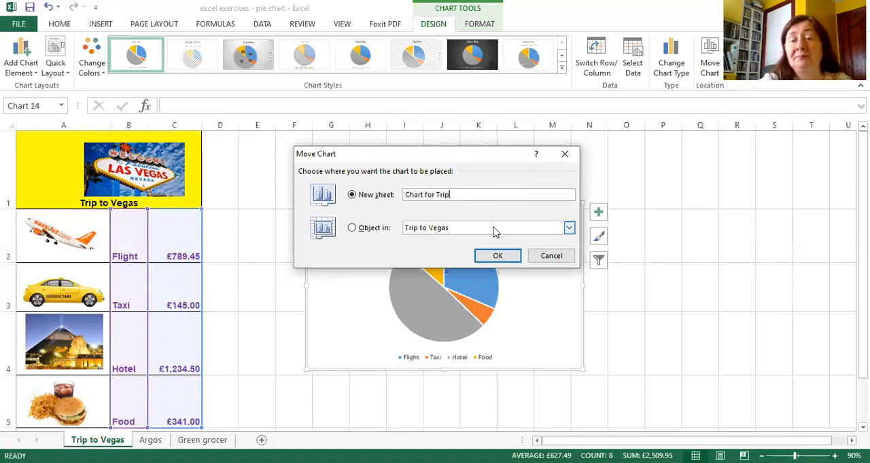
{"action": "left_click", "coordinate": [499, 261]}
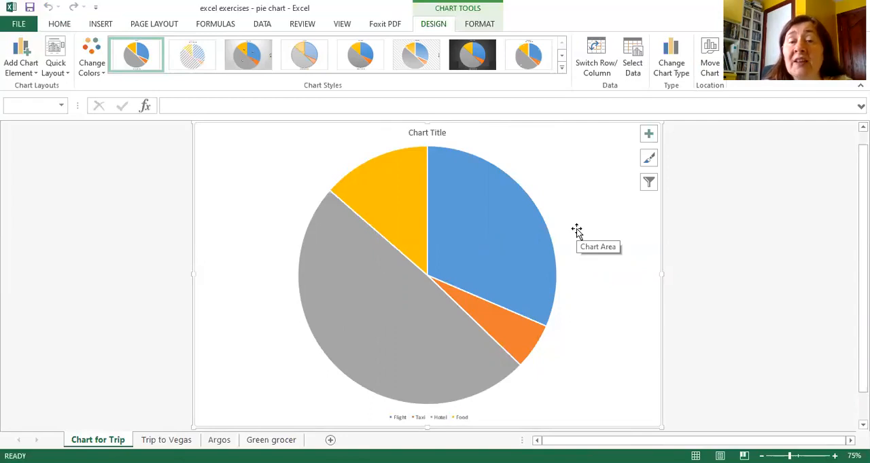
Step: Replace the placeholder chart title with "Trip to Vegas Costs"
{"action": "left_click", "coordinate": [426, 133]}
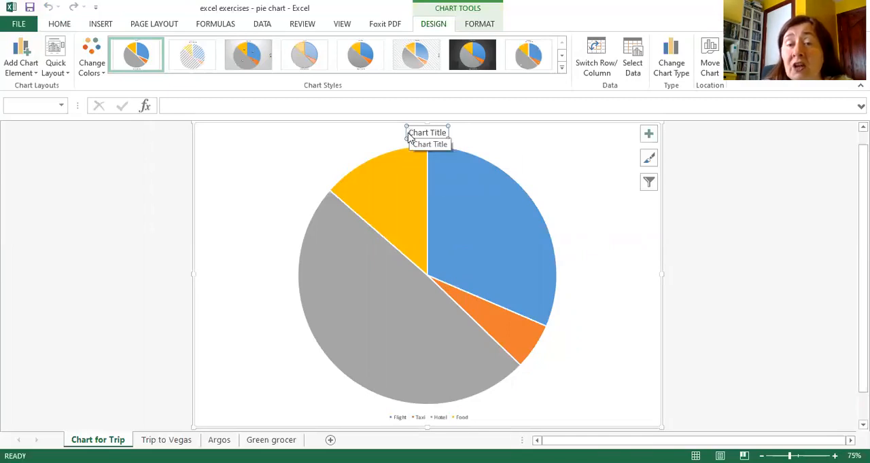
{"action": "left_click_drag", "start_coordinate": [409, 134], "coordinate": [443, 135]}
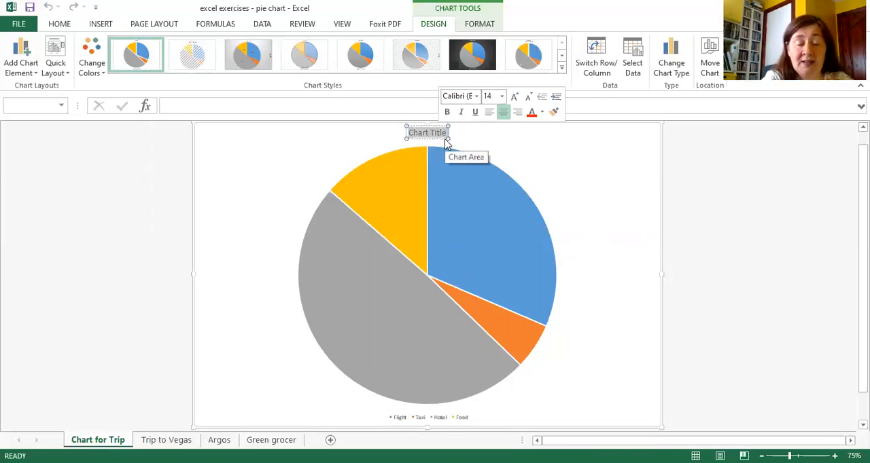
{"action": "type", "text": "Trip to Vegas Costs"}
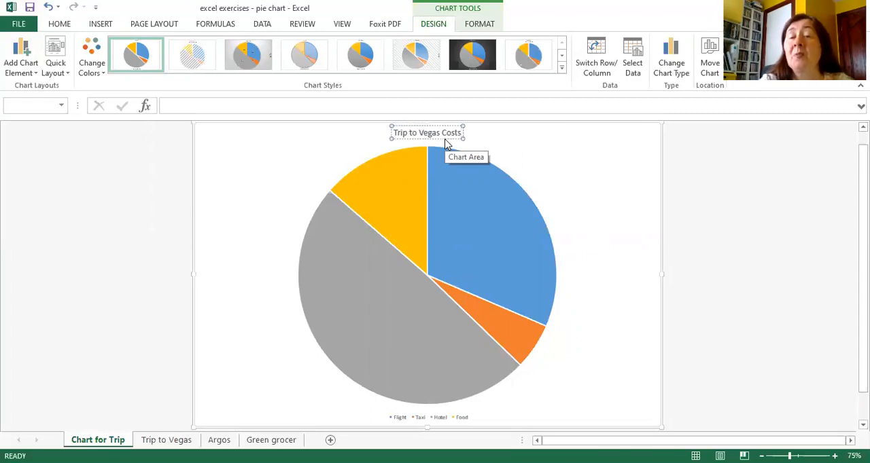
{"action": "left_click", "coordinate": [548, 167]}
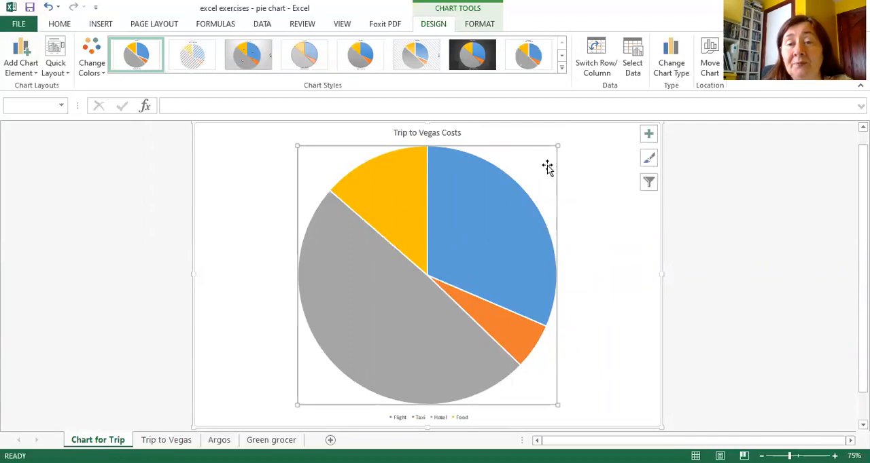
{"action": "left_click", "coordinate": [616, 311]}
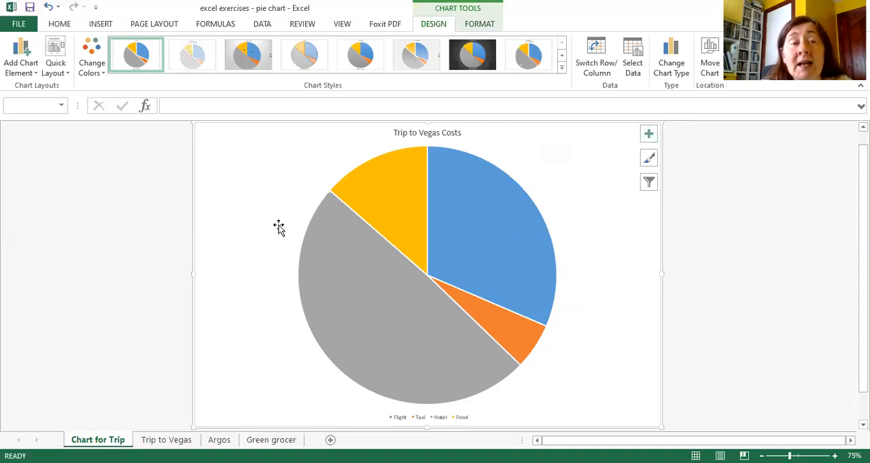
Step: Add data labels to the pie slices using the Inside End position
{"action": "left_click", "coordinate": [38, 78]}
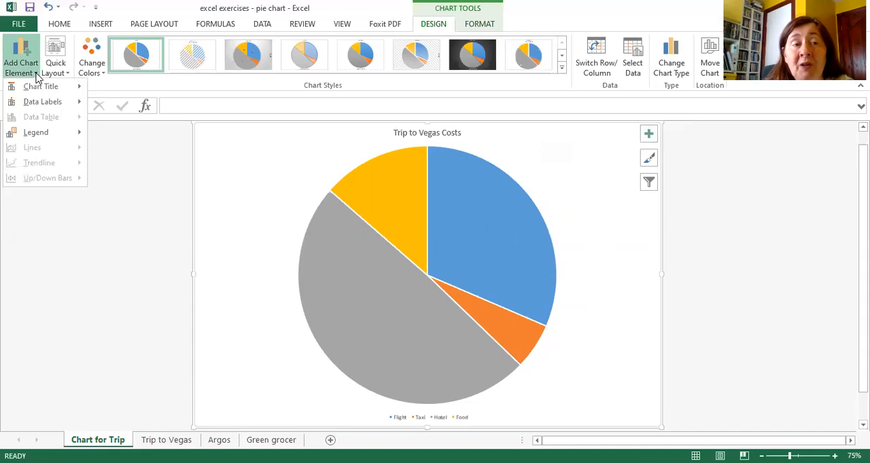
{"action": "mouse_move", "coordinate": [36, 89]}
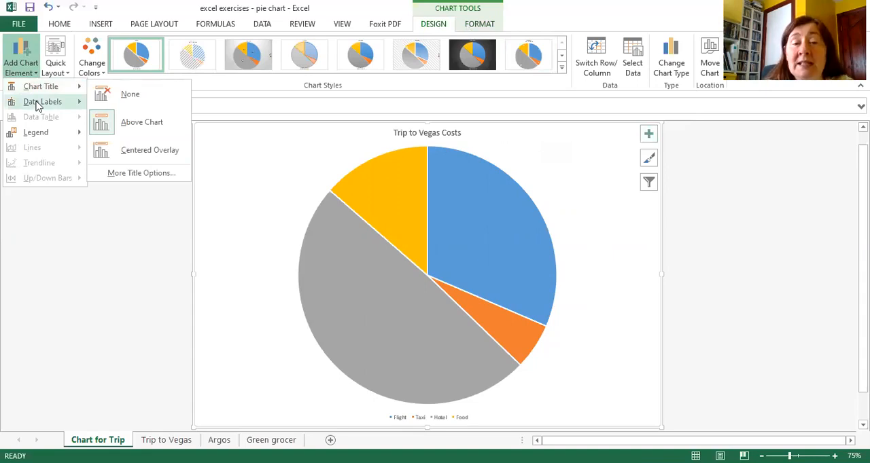
{"action": "mouse_move", "coordinate": [38, 107]}
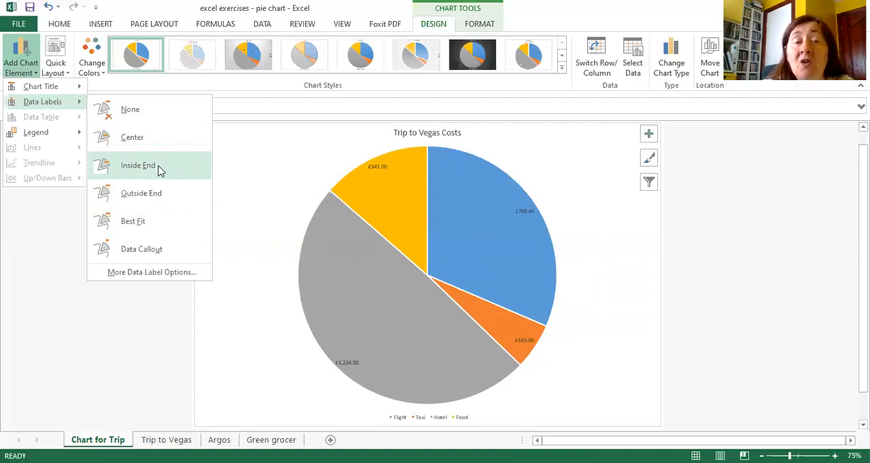
{"action": "left_click", "coordinate": [140, 166]}
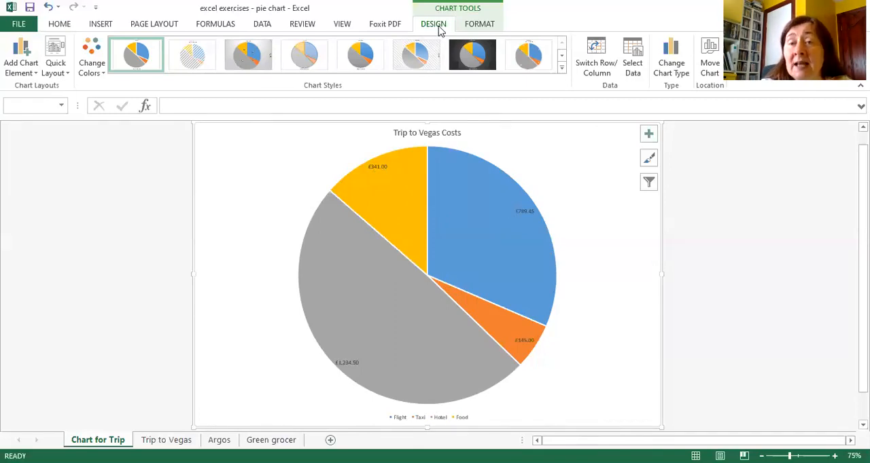
Step: Place the chart legend on the right side of the pie chart
{"action": "left_click", "coordinate": [35, 74]}
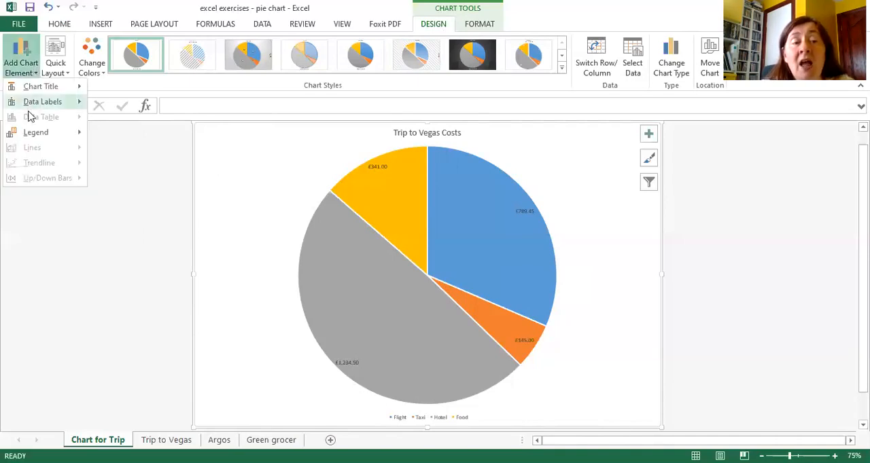
{"action": "mouse_move", "coordinate": [29, 140]}
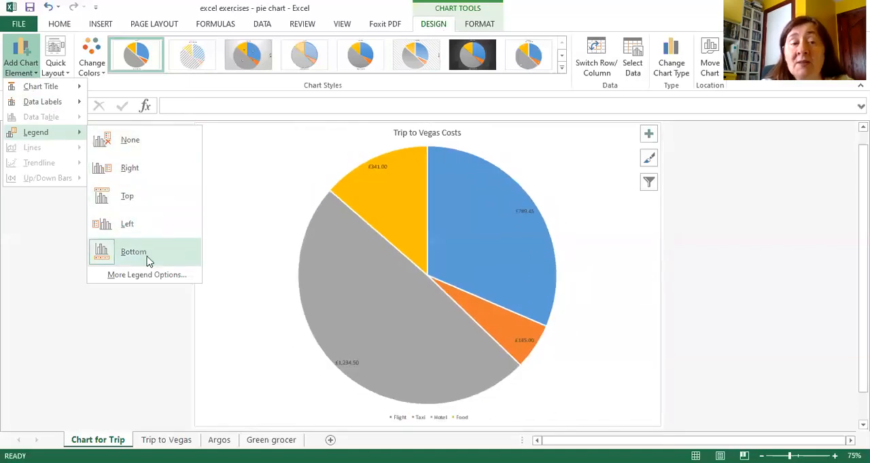
{"action": "left_click", "coordinate": [161, 176]}
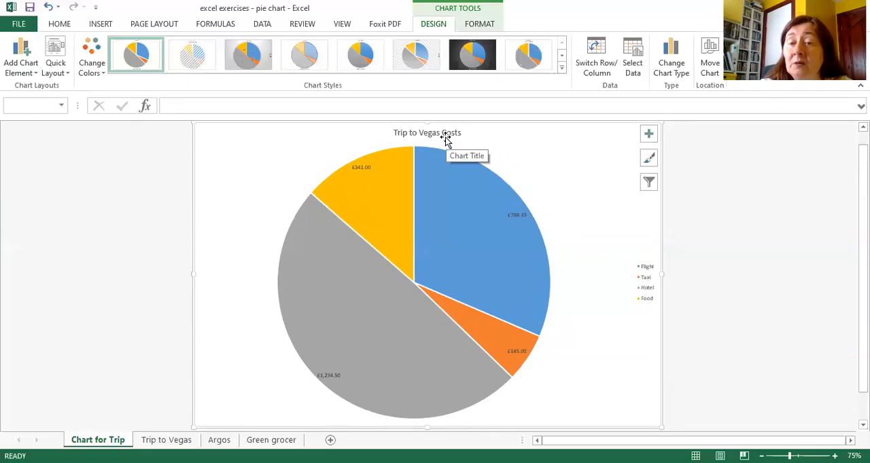
{"action": "mouse_move", "coordinate": [514, 225]}
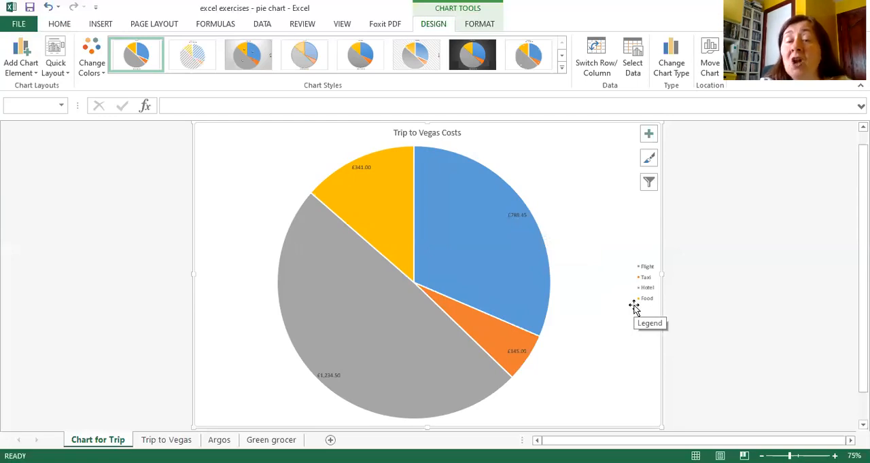
Step: Format the chart title in Arial, size 20, bold
{"action": "left_click", "coordinate": [451, 135]}
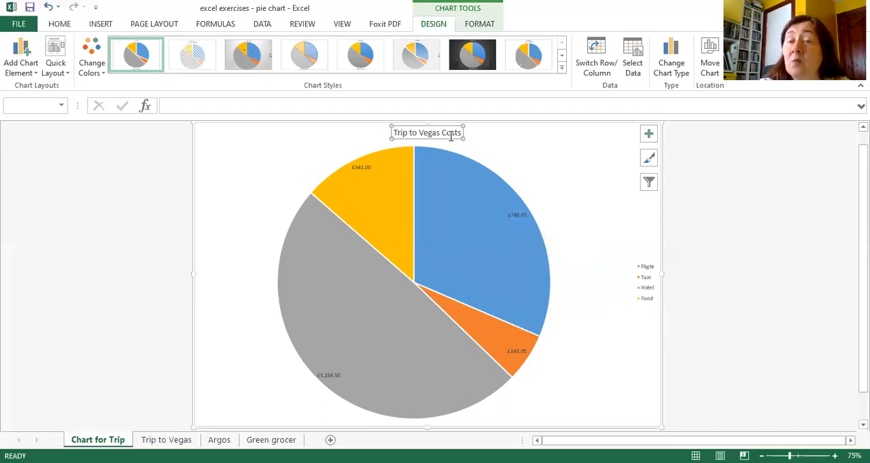
{"action": "left_click", "coordinate": [60, 24]}
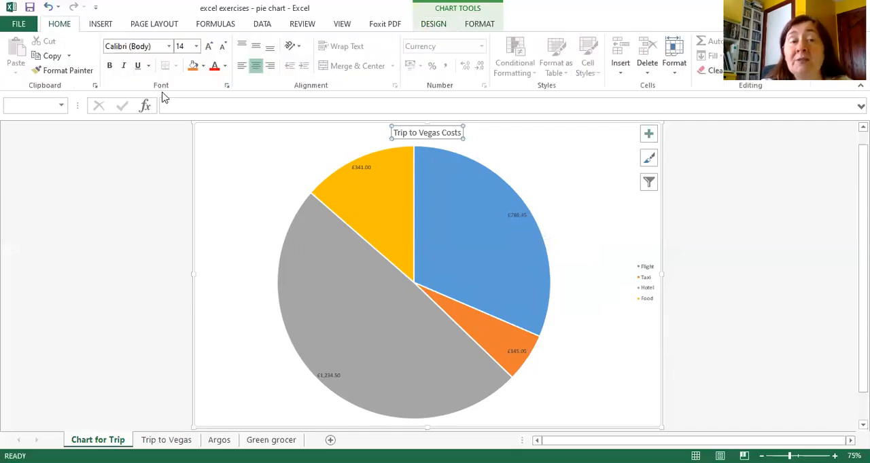
{"action": "left_click", "coordinate": [169, 47]}
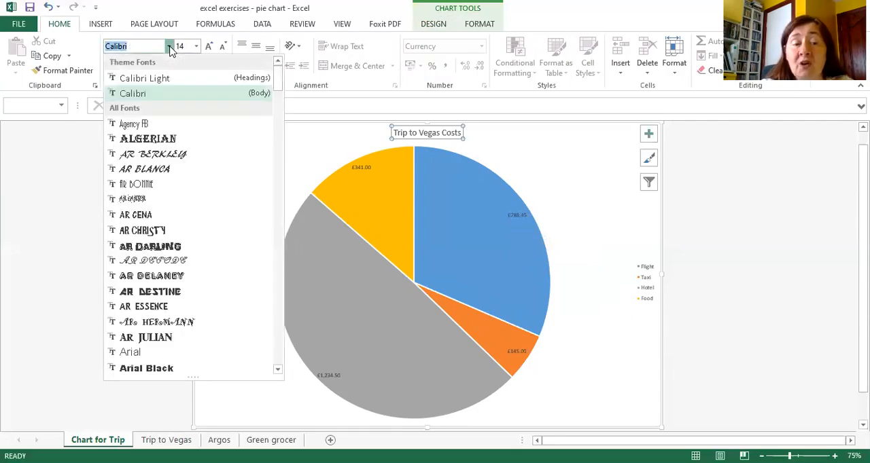
{"action": "left_click", "coordinate": [130, 352]}
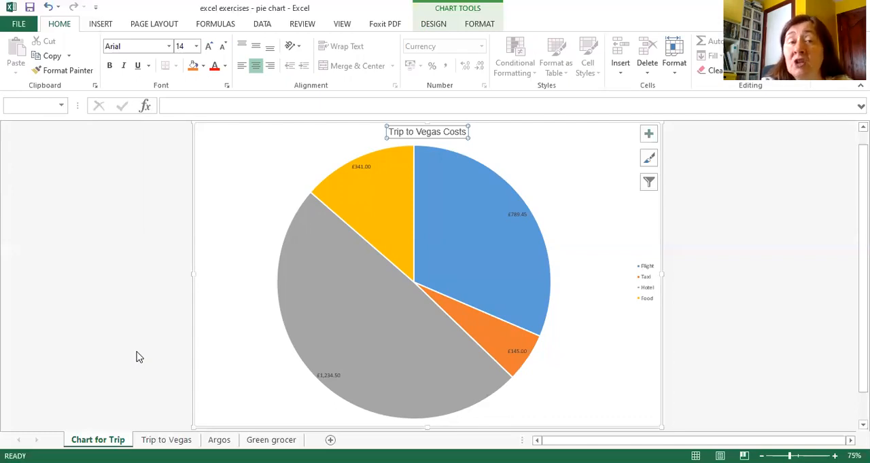
{"action": "left_click", "coordinate": [196, 46]}
{"action": "left_click", "coordinate": [181, 172]}
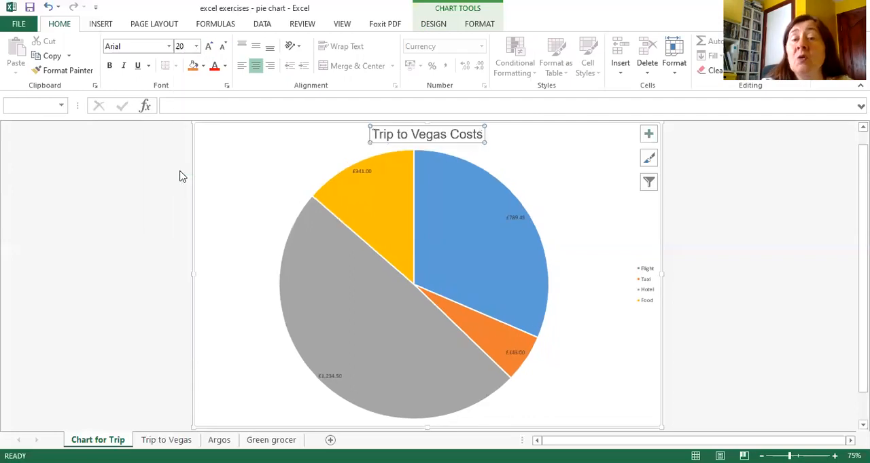
{"action": "left_click", "coordinate": [109, 66]}
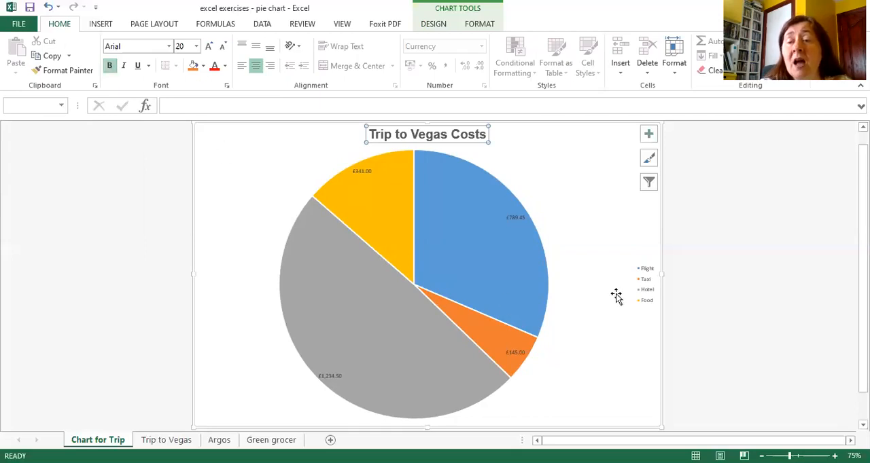
Step: Move the chart legend slightly closer to the pie and format its text in Arial, size 14
{"action": "left_click", "coordinate": [643, 299]}
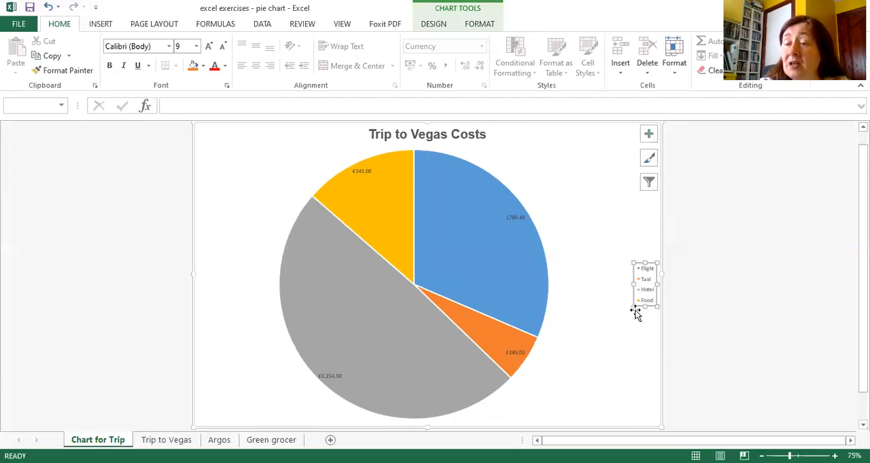
{"action": "left_click_drag", "start_coordinate": [649, 265], "coordinate": [632, 258]}
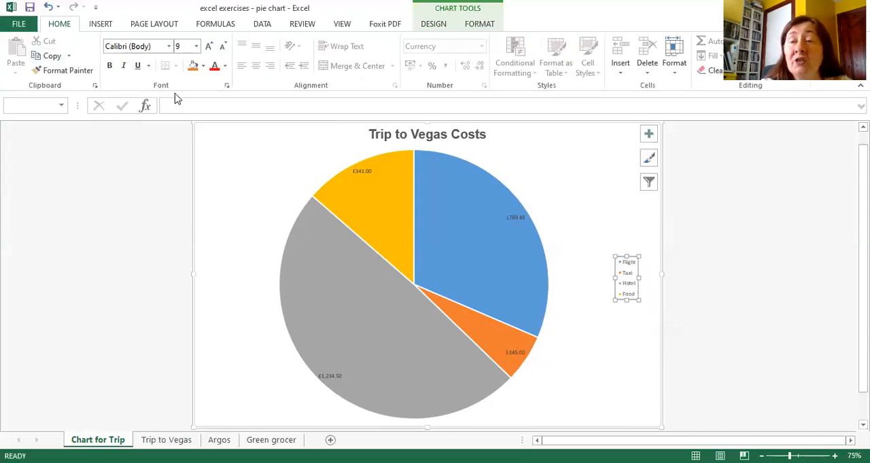
{"action": "left_click", "coordinate": [168, 46]}
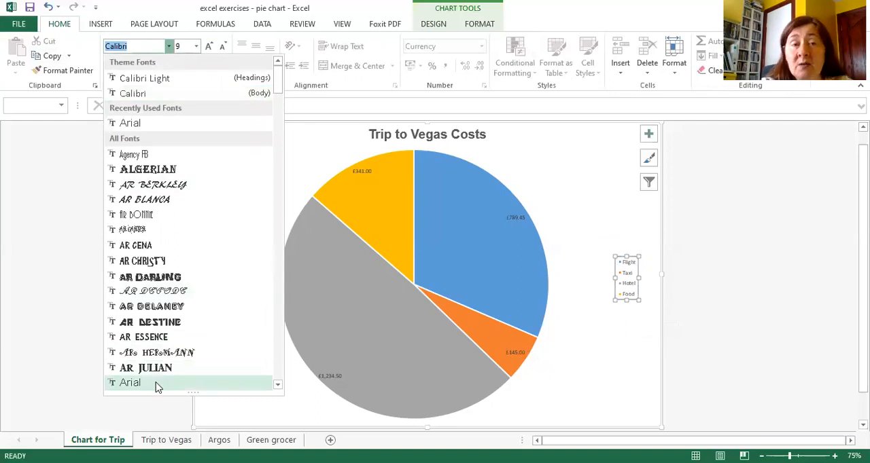
{"action": "left_click", "coordinate": [156, 387]}
{"action": "left_click", "coordinate": [196, 46]}
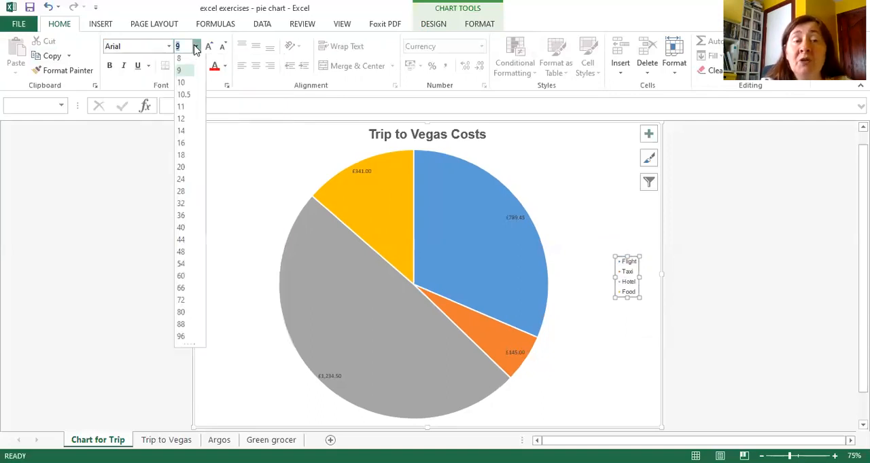
{"action": "left_click", "coordinate": [181, 134]}
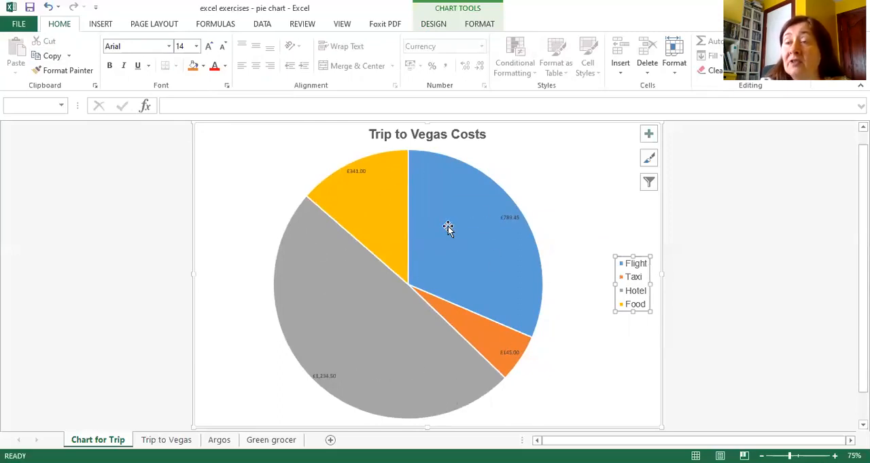
Step: Format all the pie slices' data labels in Arial, size 12, with red font colour, and deselect them
{"action": "mouse_move", "coordinate": [448, 227]}
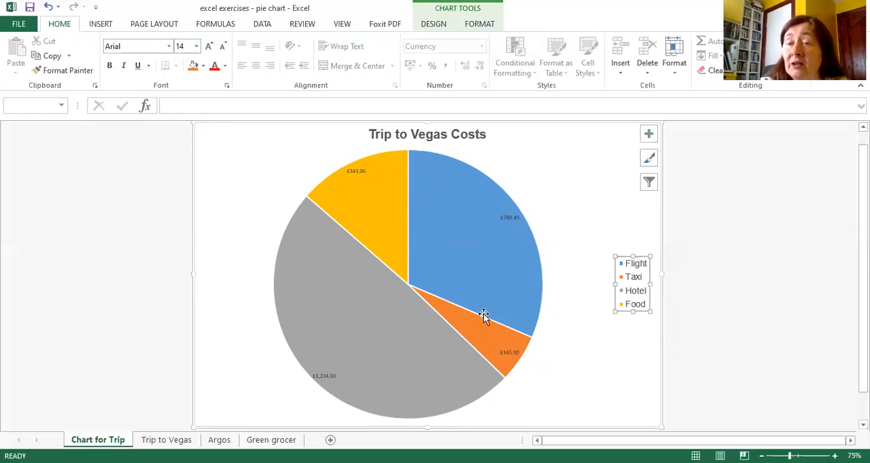
{"action": "mouse_move", "coordinate": [484, 314]}
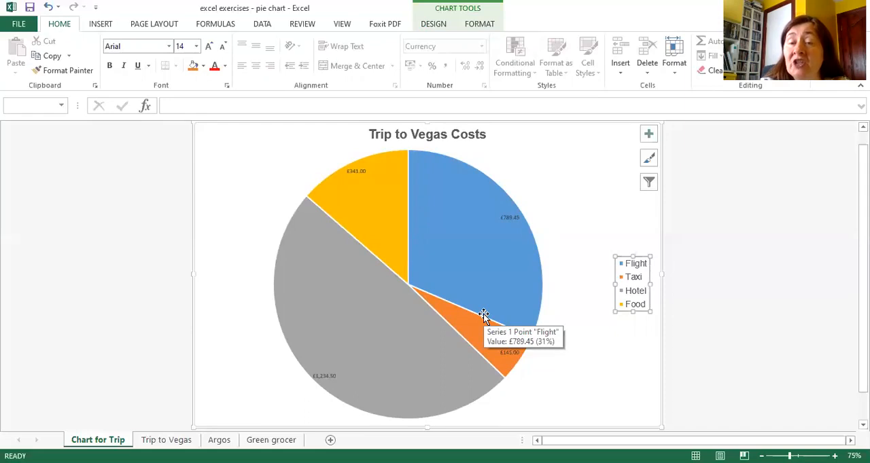
{"action": "left_click", "coordinate": [512, 219]}
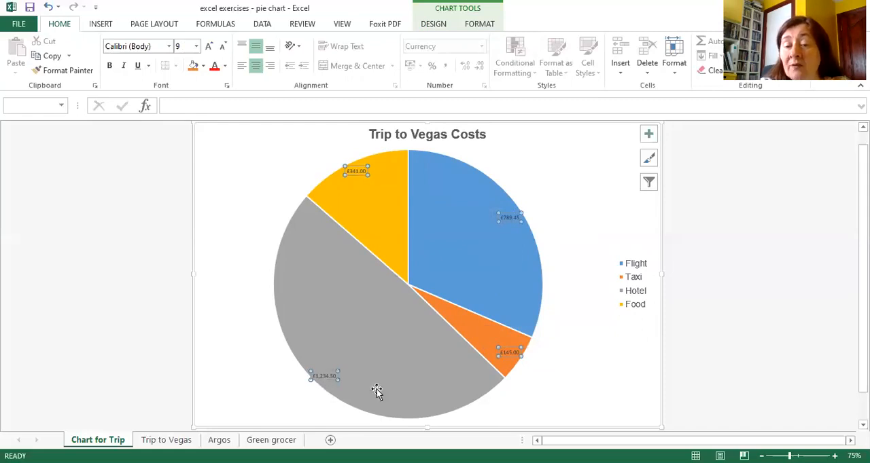
{"action": "mouse_move", "coordinate": [494, 365]}
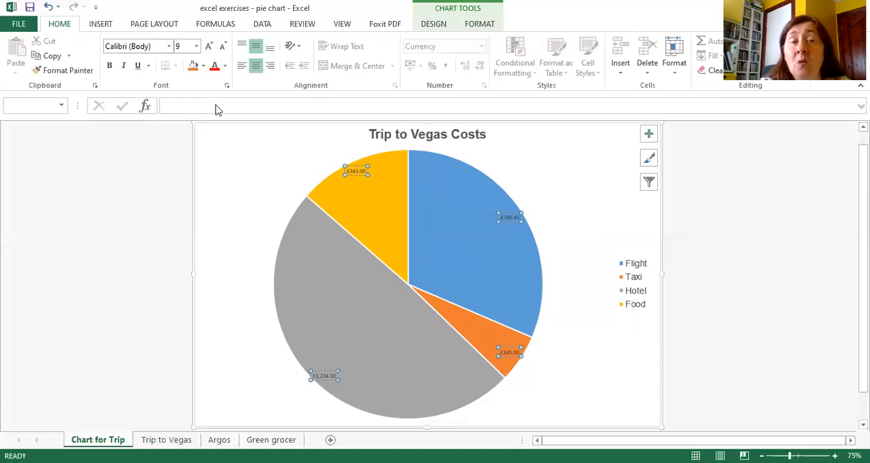
{"action": "left_click", "coordinate": [169, 47]}
{"action": "left_click", "coordinate": [133, 383]}
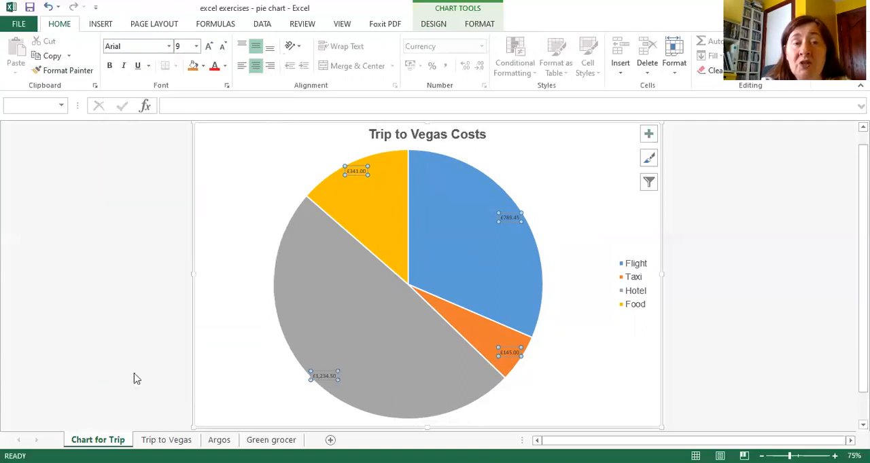
{"action": "left_click", "coordinate": [196, 46]}
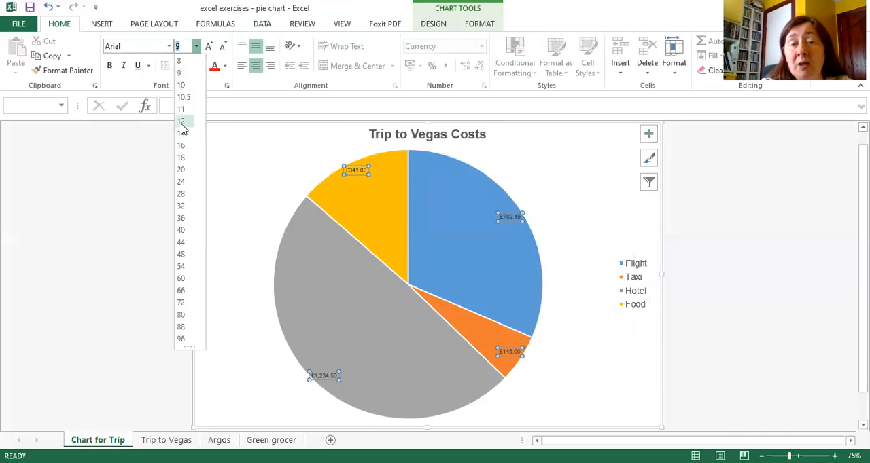
{"action": "left_click", "coordinate": [181, 122]}
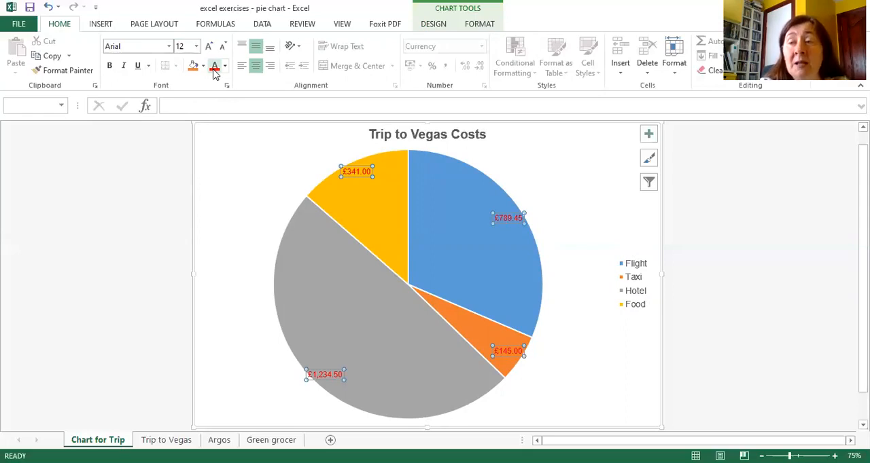
{"action": "left_click", "coordinate": [235, 180]}
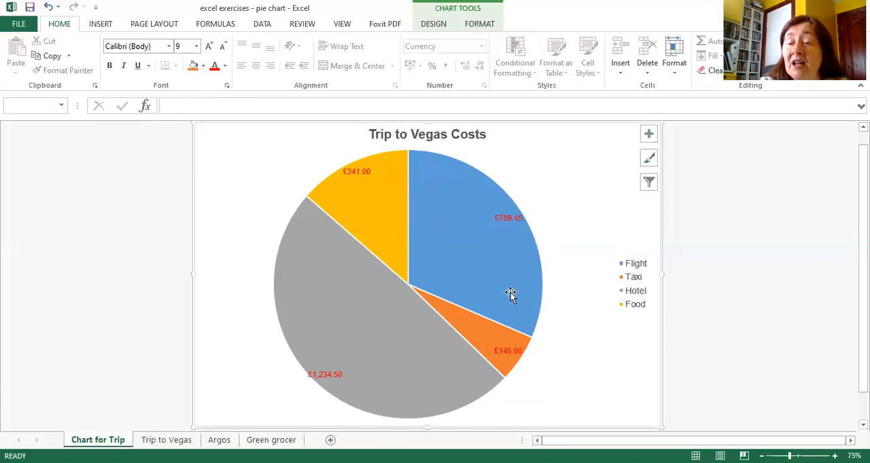
{"action": "mouse_move", "coordinate": [347, 385]}
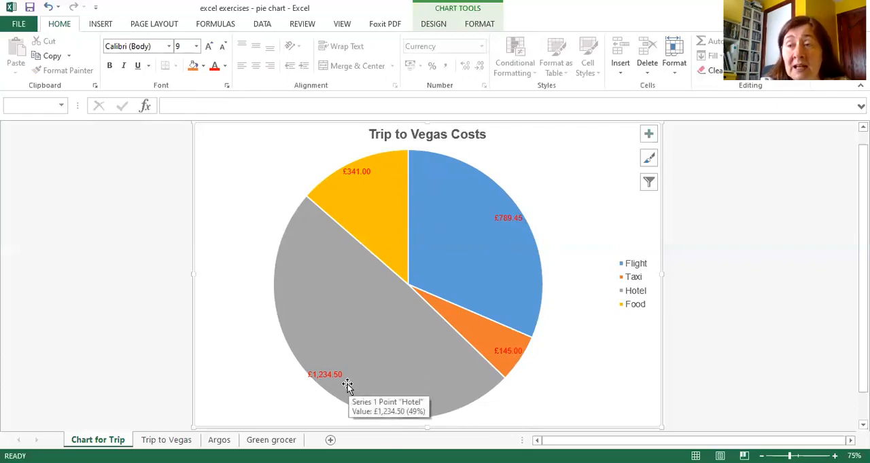
{"action": "mouse_move", "coordinate": [342, 181]}
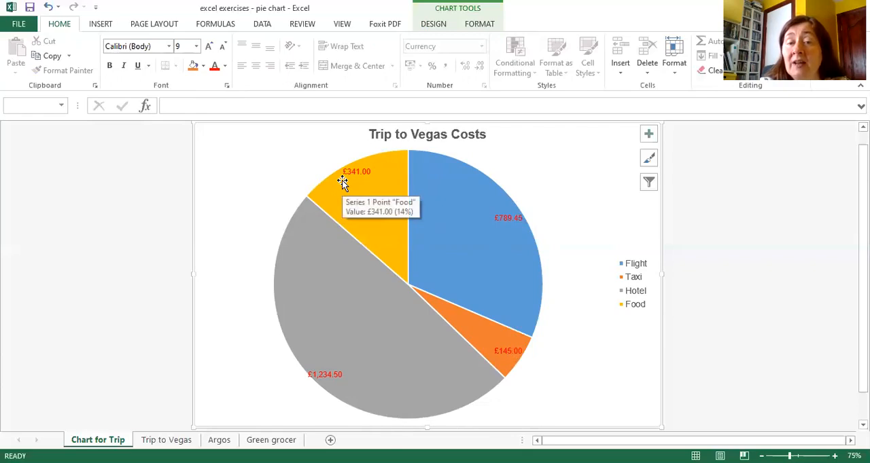